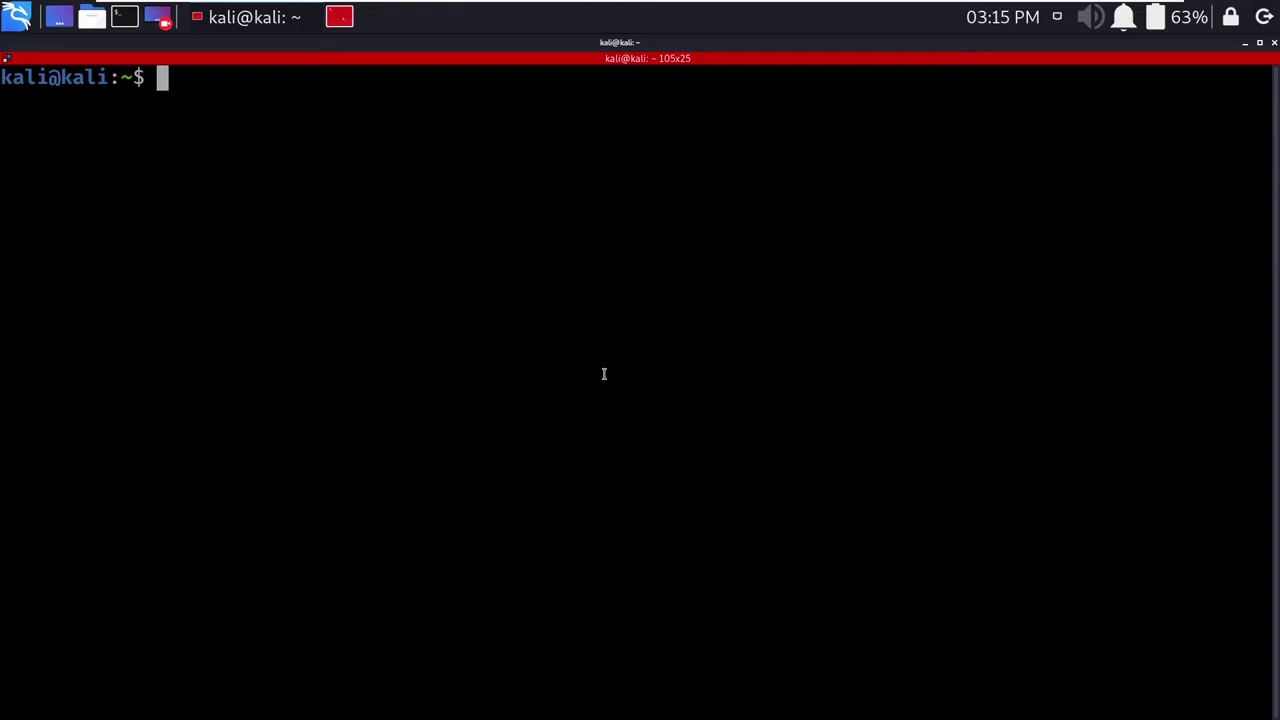
Step: Install the bleachbit package via 'sudo apt-get install bleachbit', then launch it with 'bleachbit'
text(sudo apt-ge)
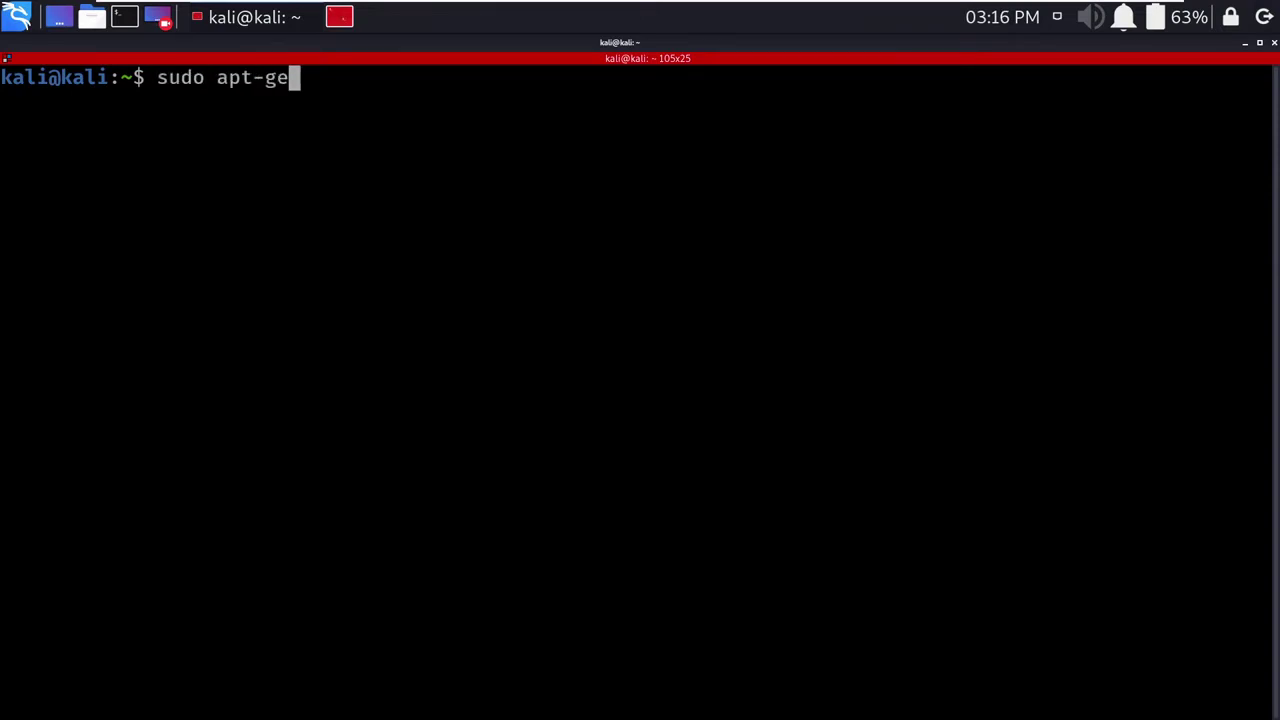
text(t inst int)
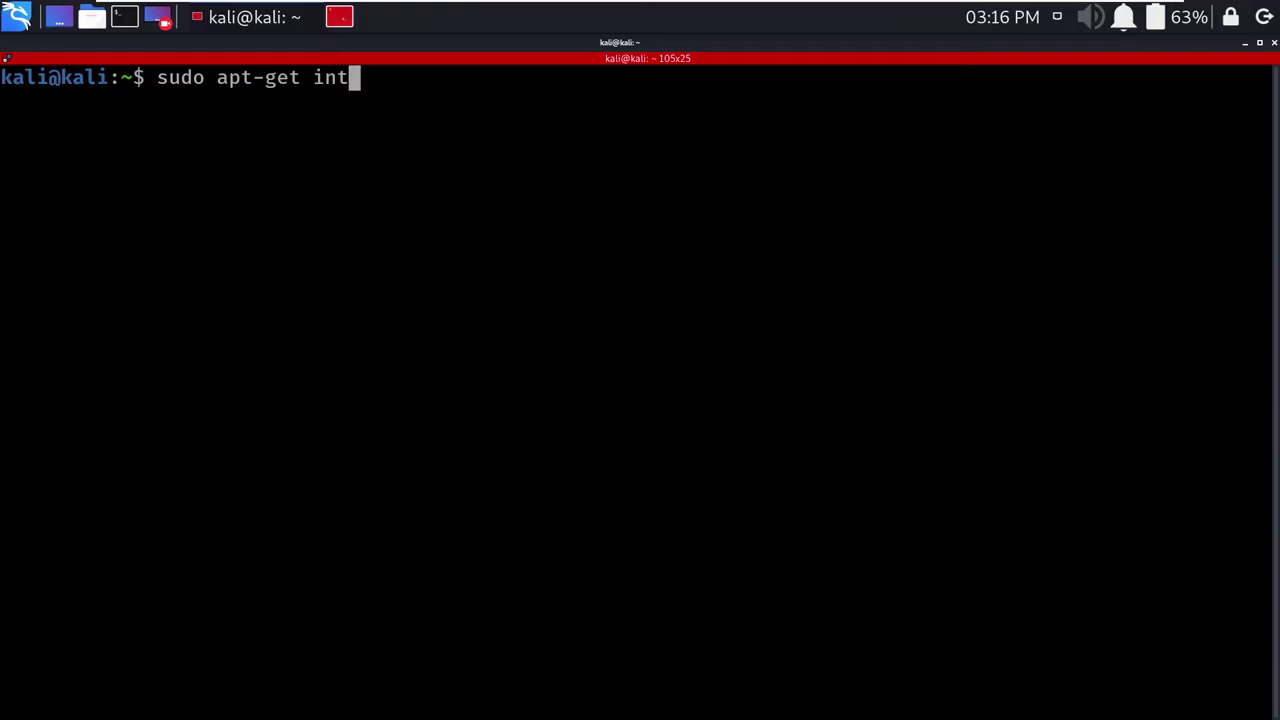
key(BackSpace)
text(stall )
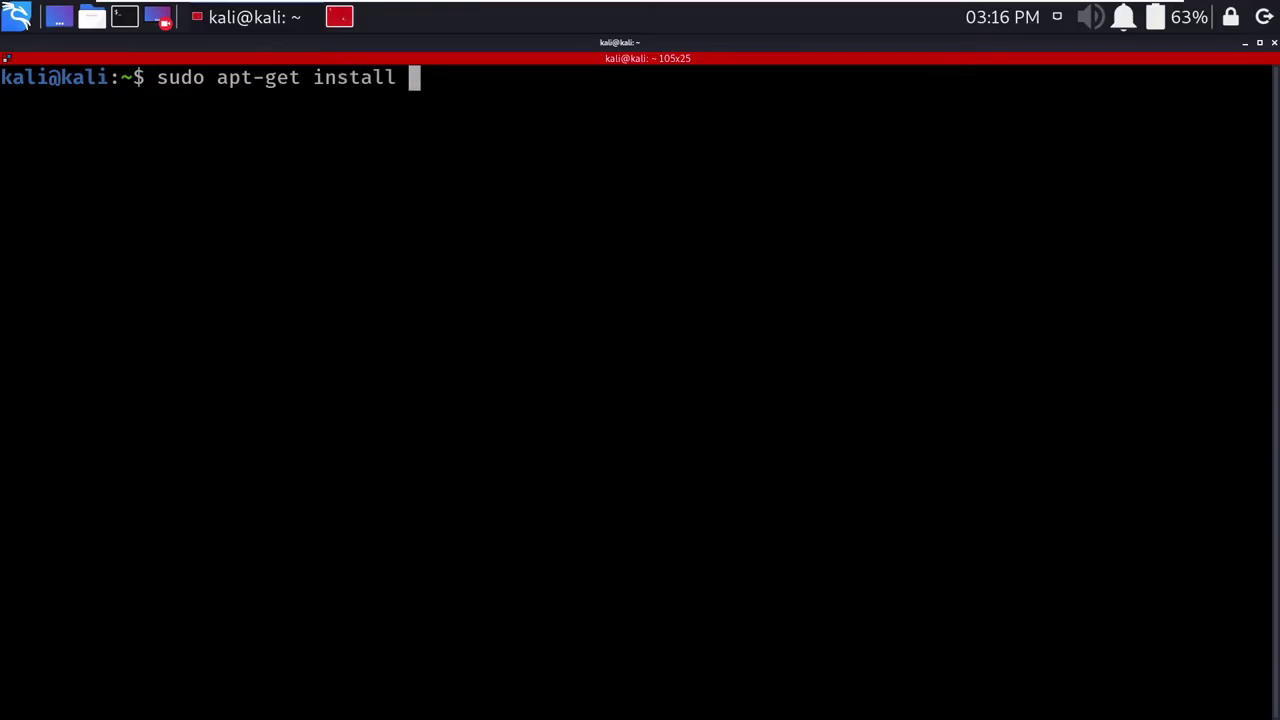
text(bleachbit)
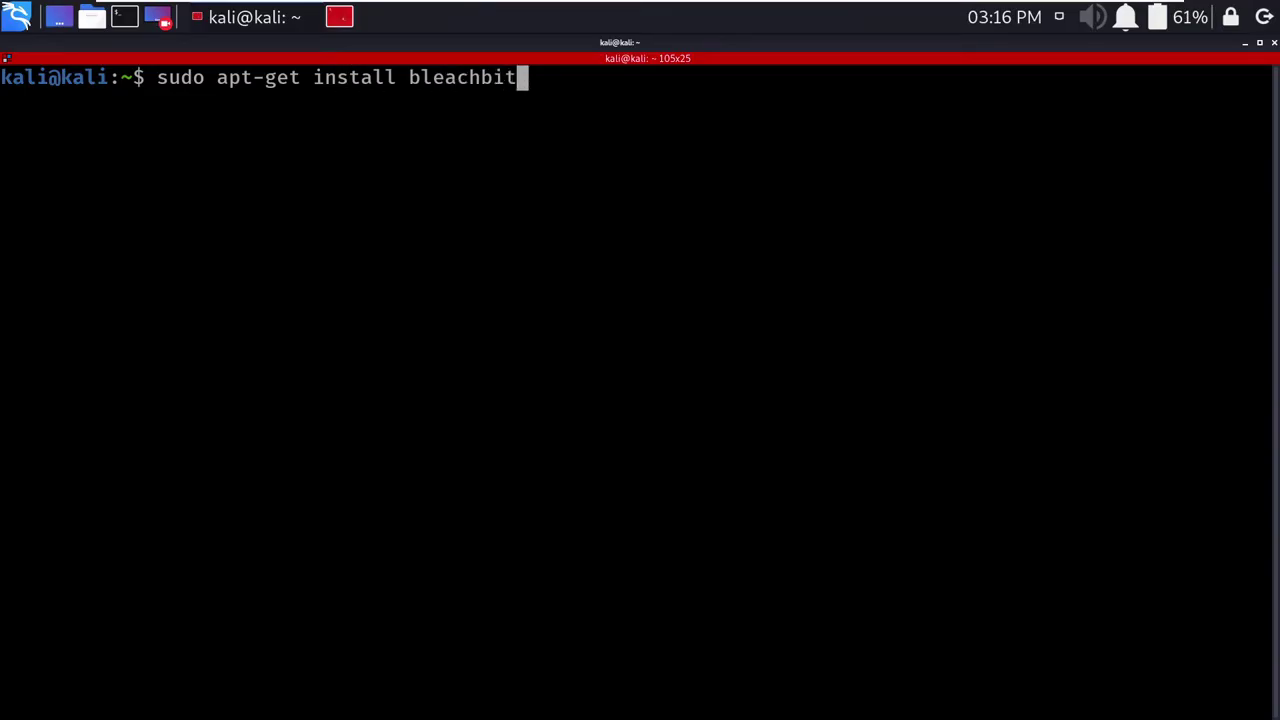
key(Return)
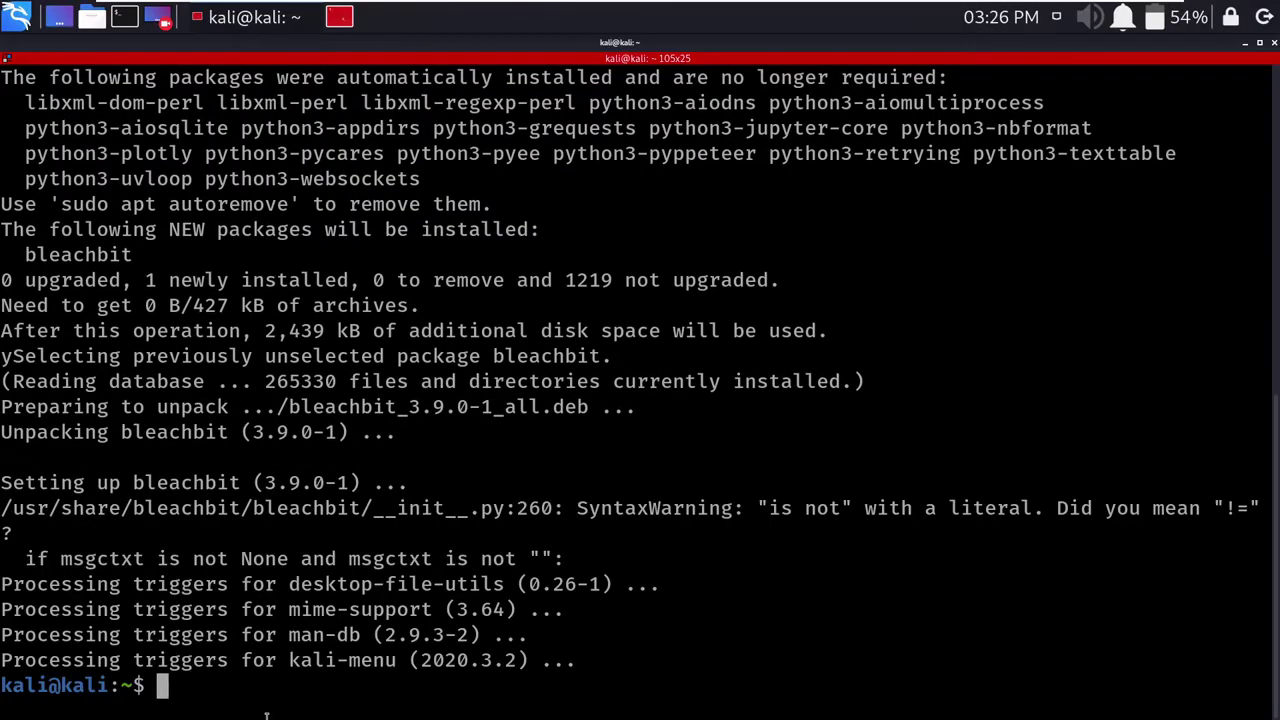
text(bleachbit)
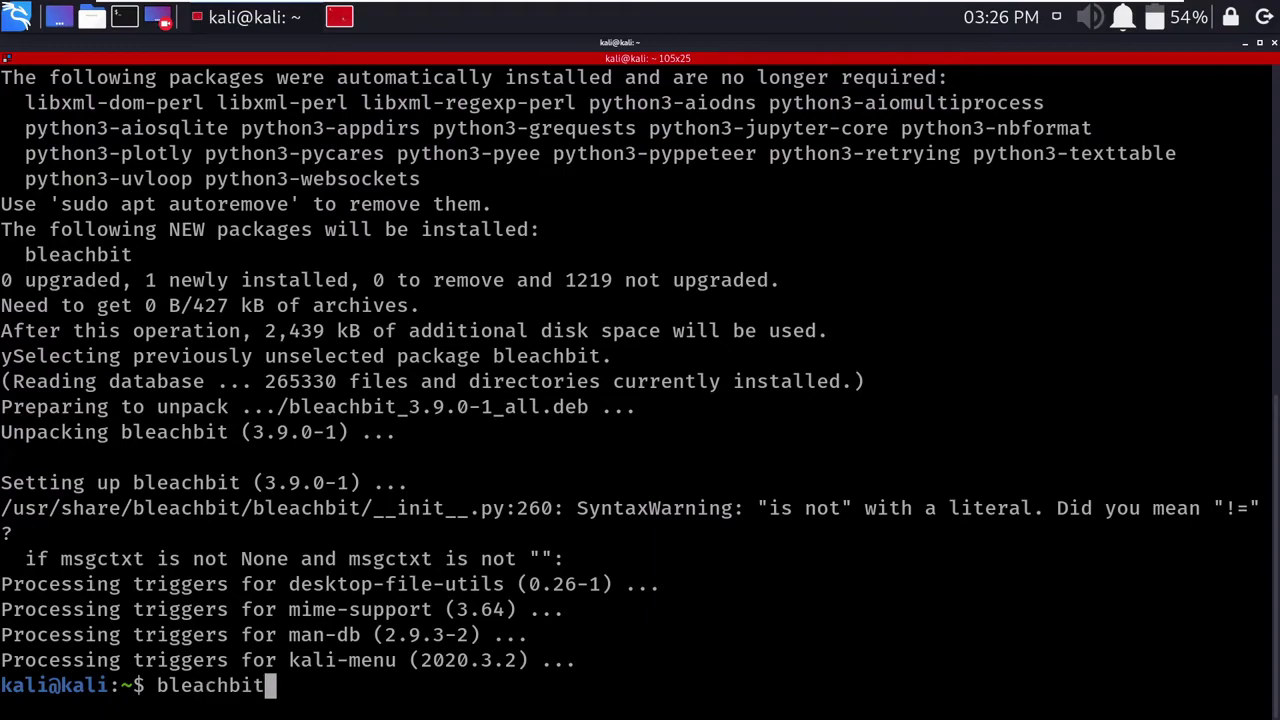
key(Return)
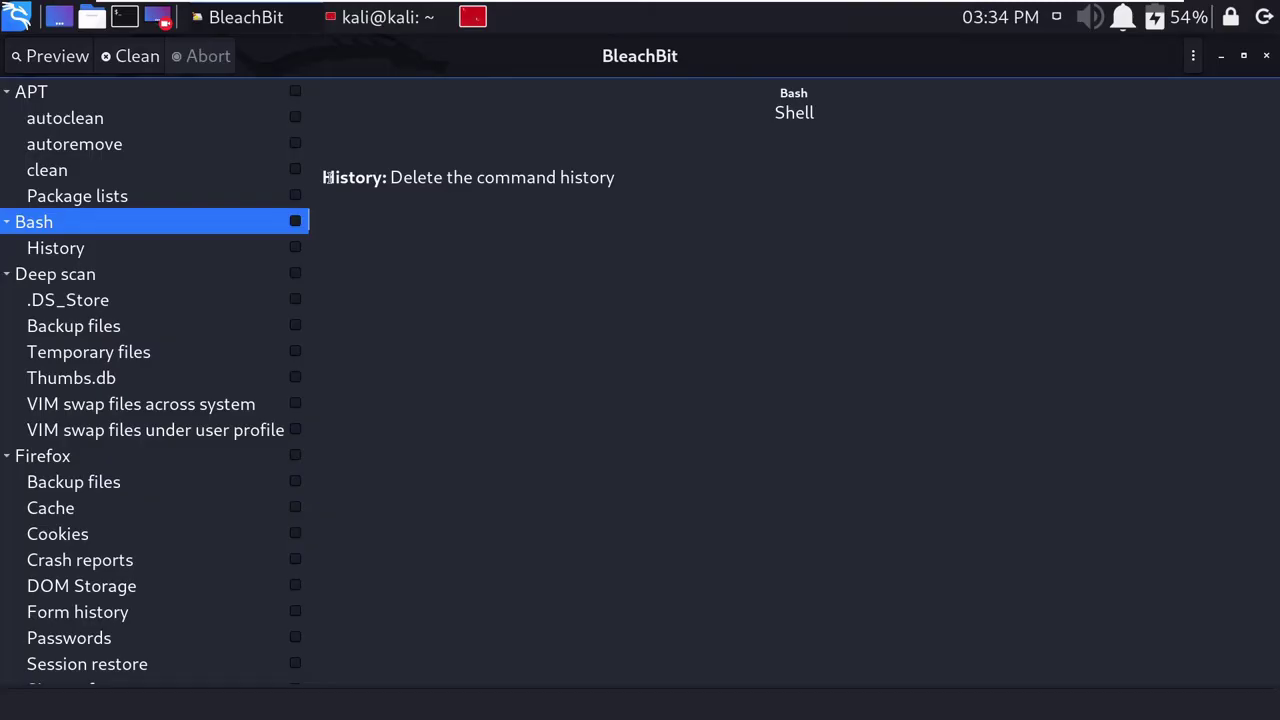
Step: Mark the APT cleaner and the Bash cleaner with its History option
key(Home)
key(space)
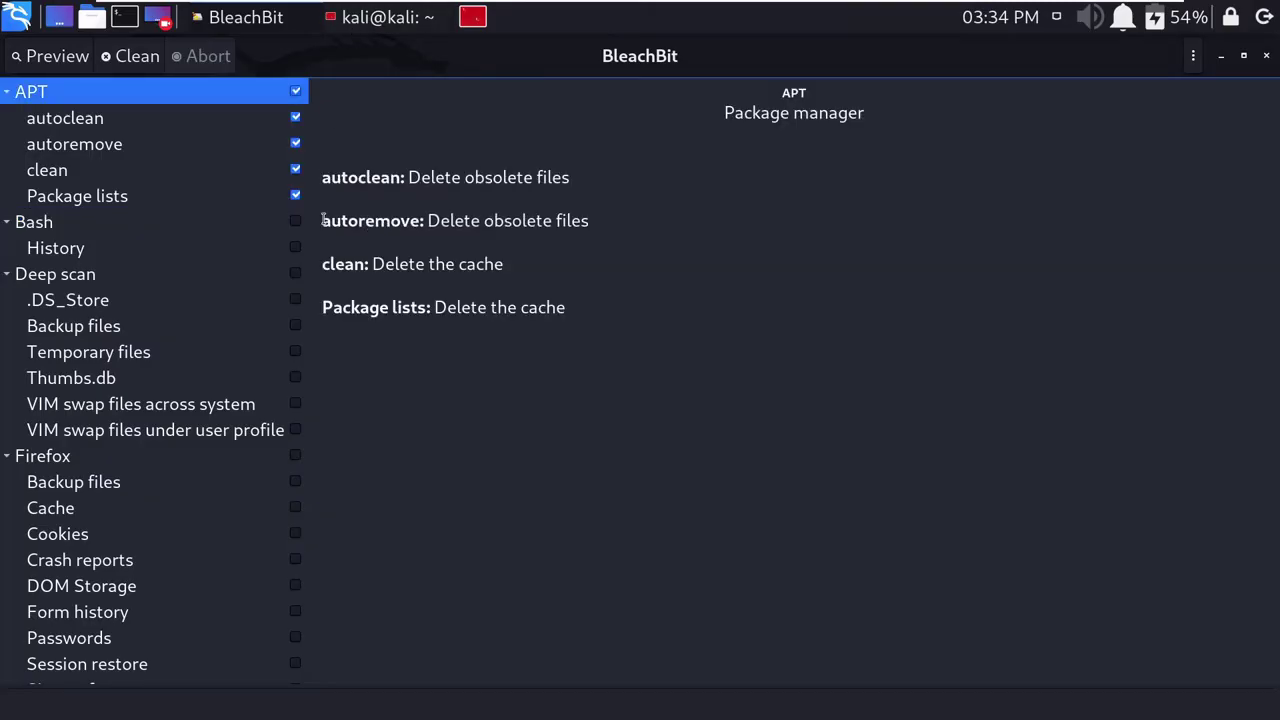
key(Down)
key(Down)
key(Down)
key(Down)
key(Down)
key(space)
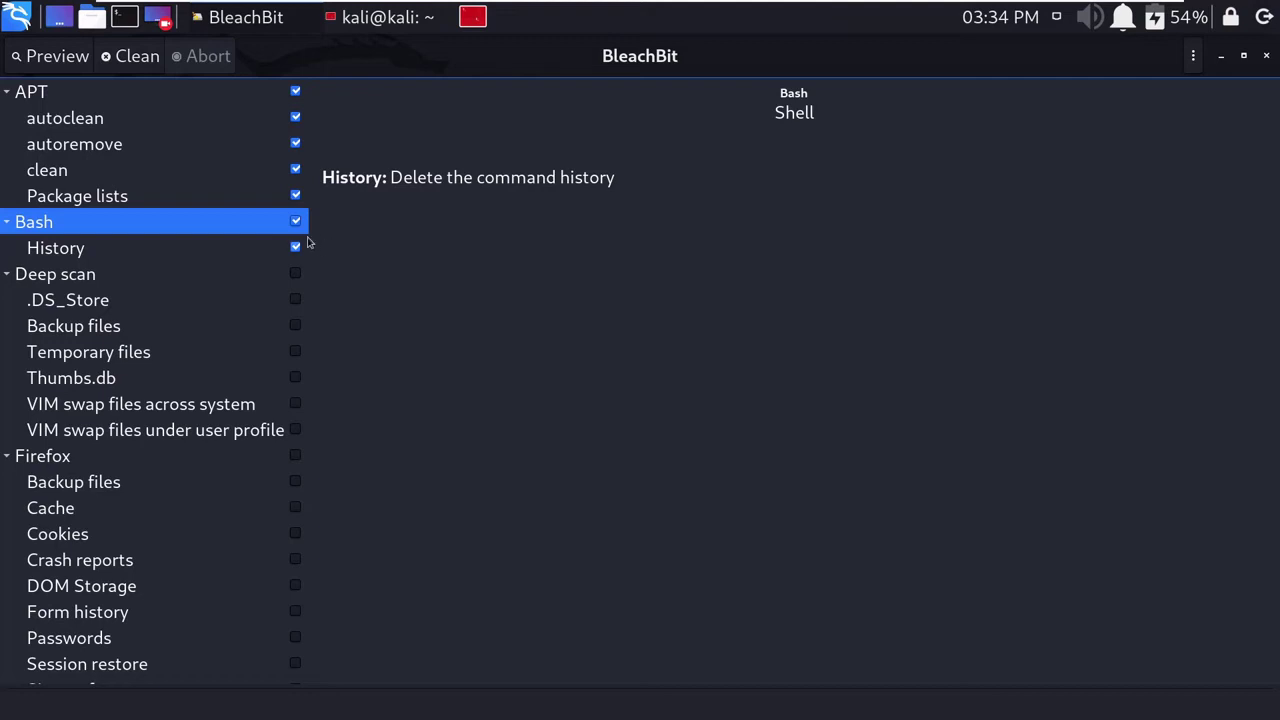
Step: Mark every Firefox cleaning option, accepting the warning about deleting saved passwords
scroll(308, 245, down, 2)
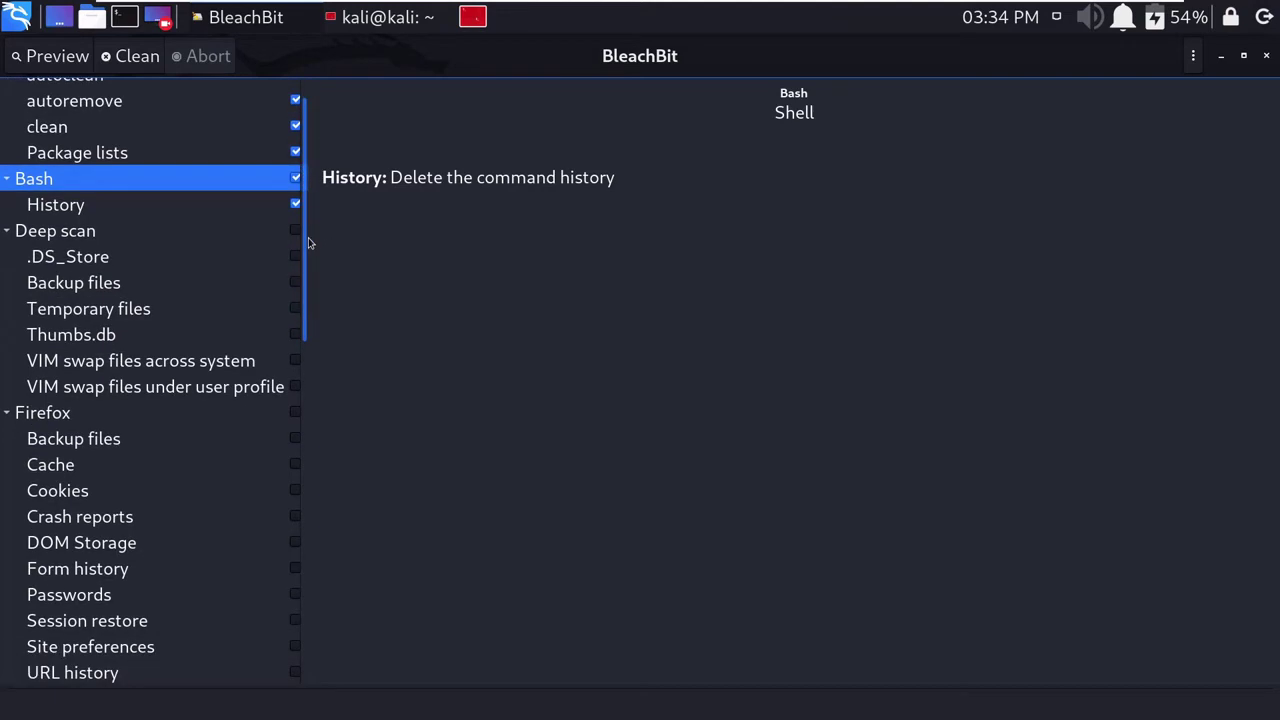
scroll(308, 250, down, 3)
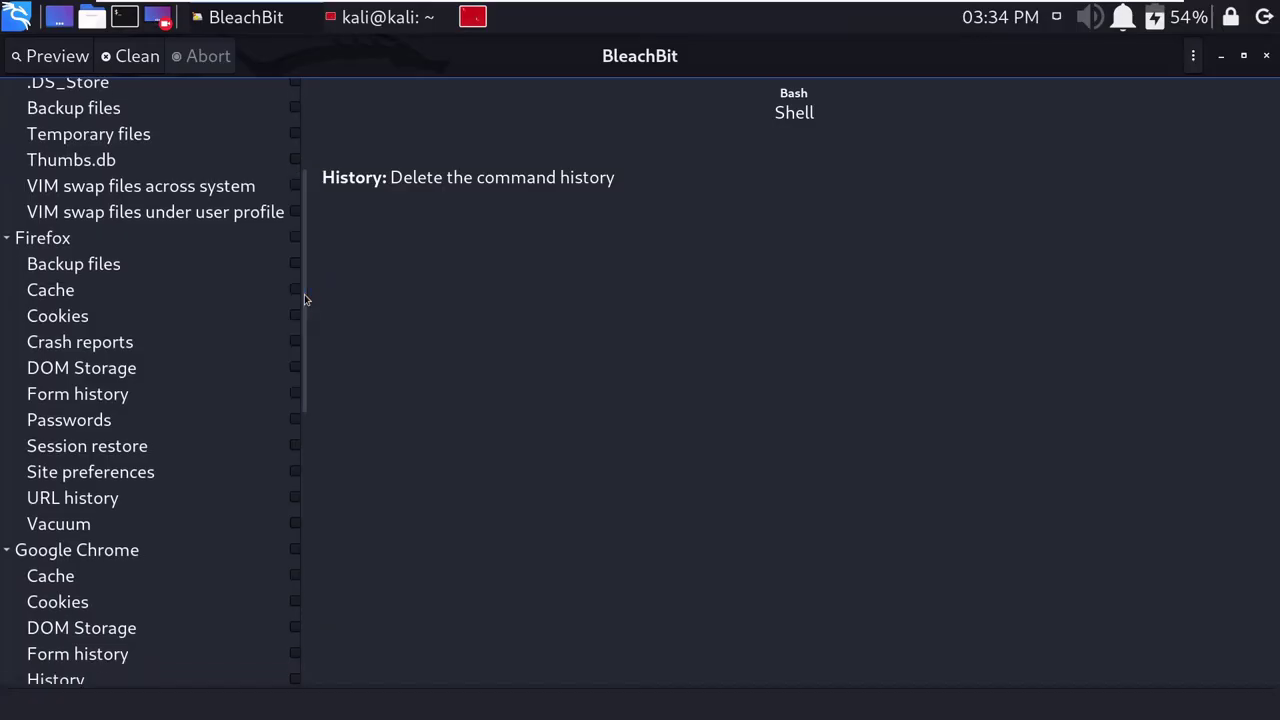
click(295, 238)
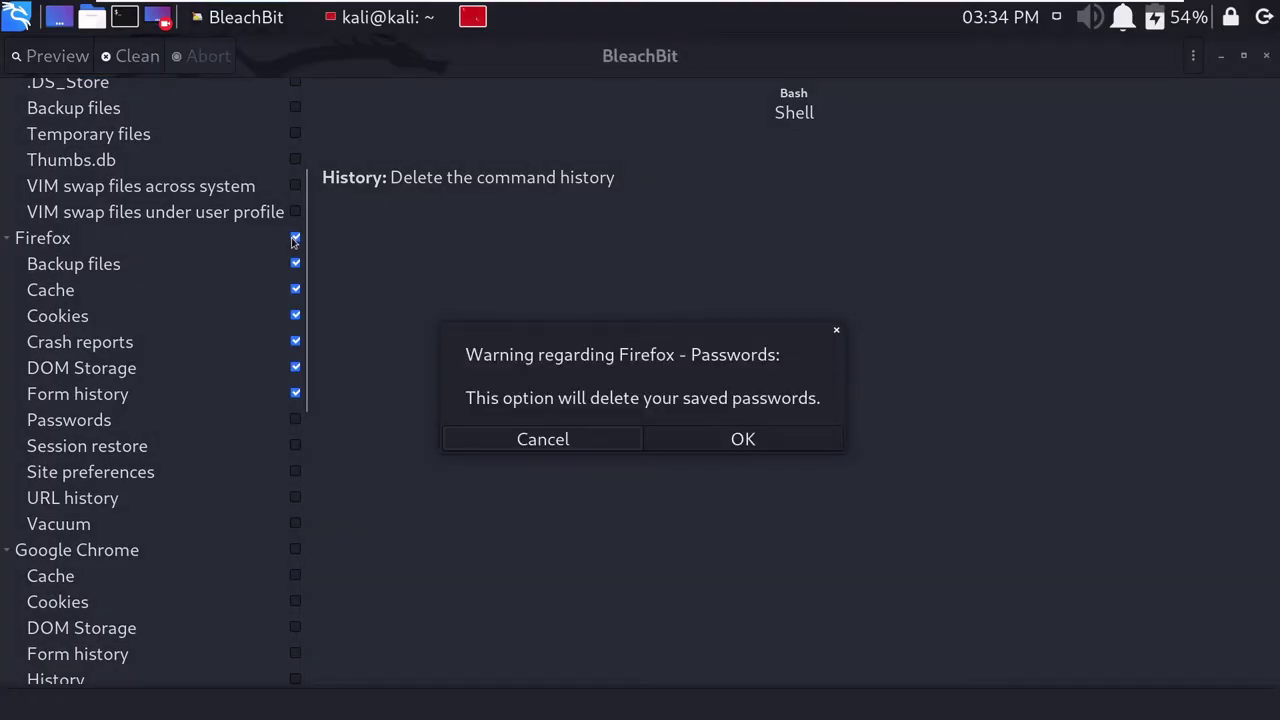
click(689, 442)
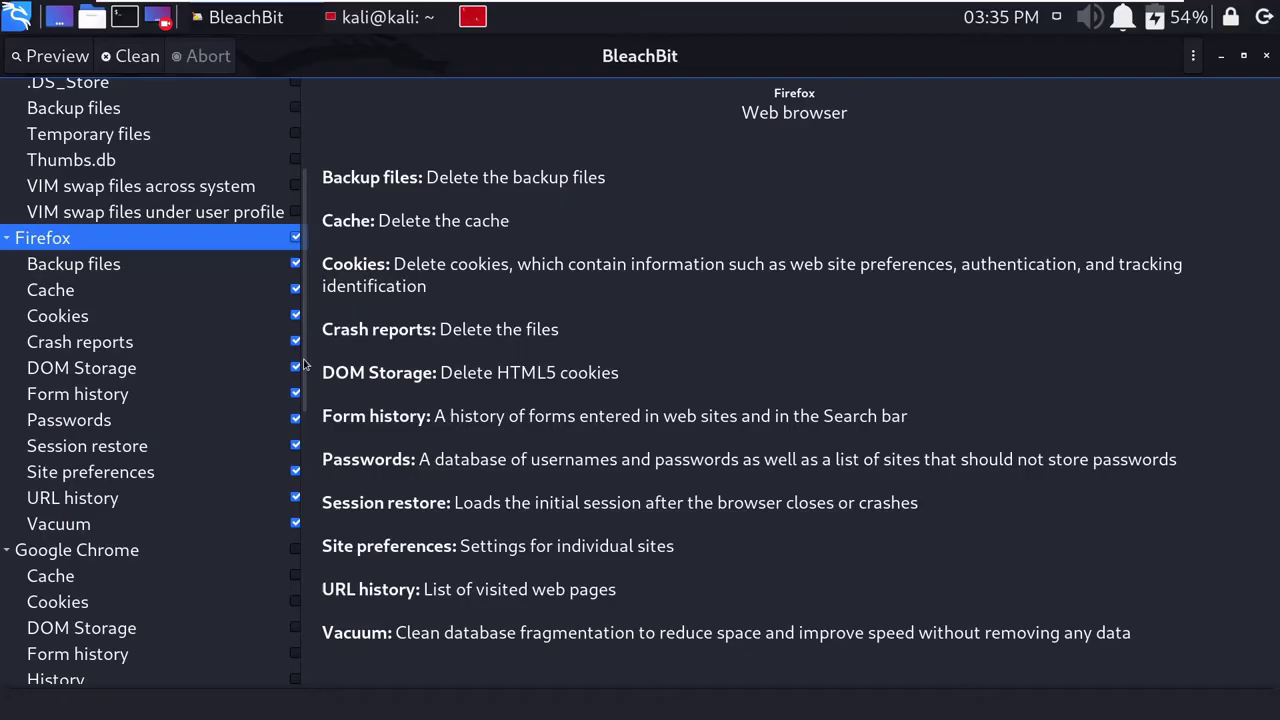
drag(303, 366, 301, 471)
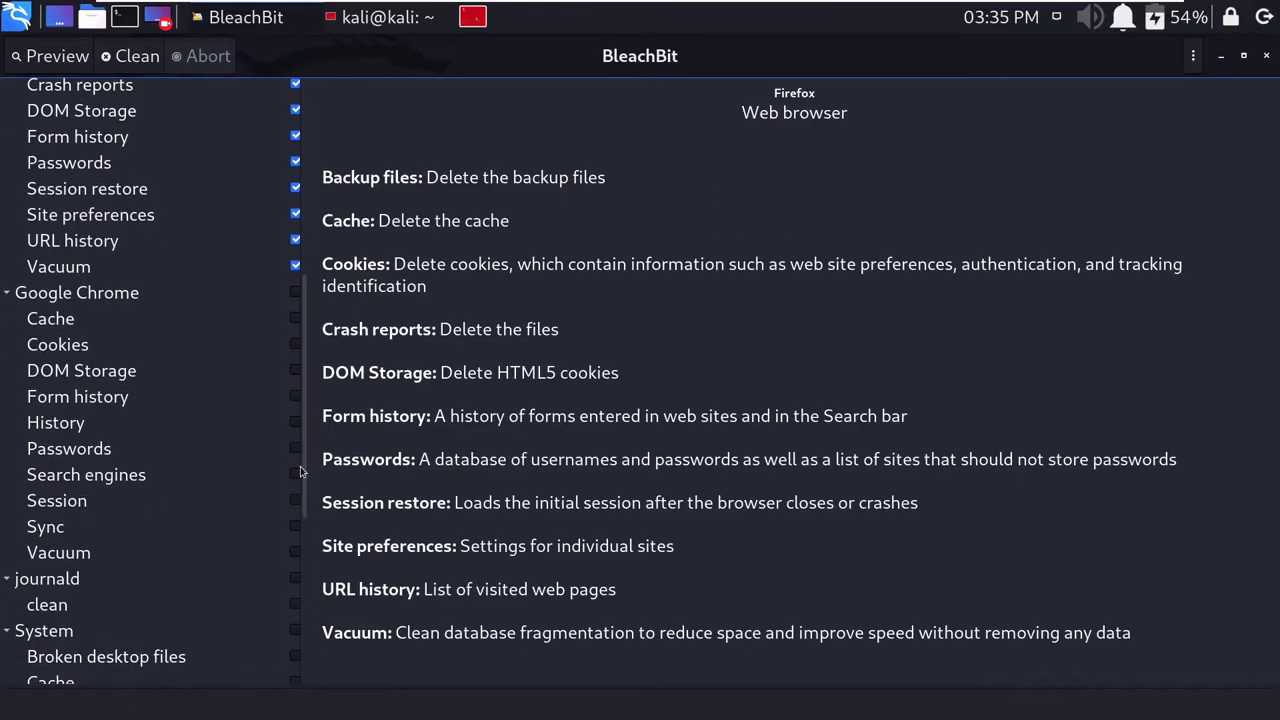
Step: Mark all Google Chrome options (accepting the password warning), journald clean, System Trash and Thumbnails Cache
click(295, 292)
click(737, 432)
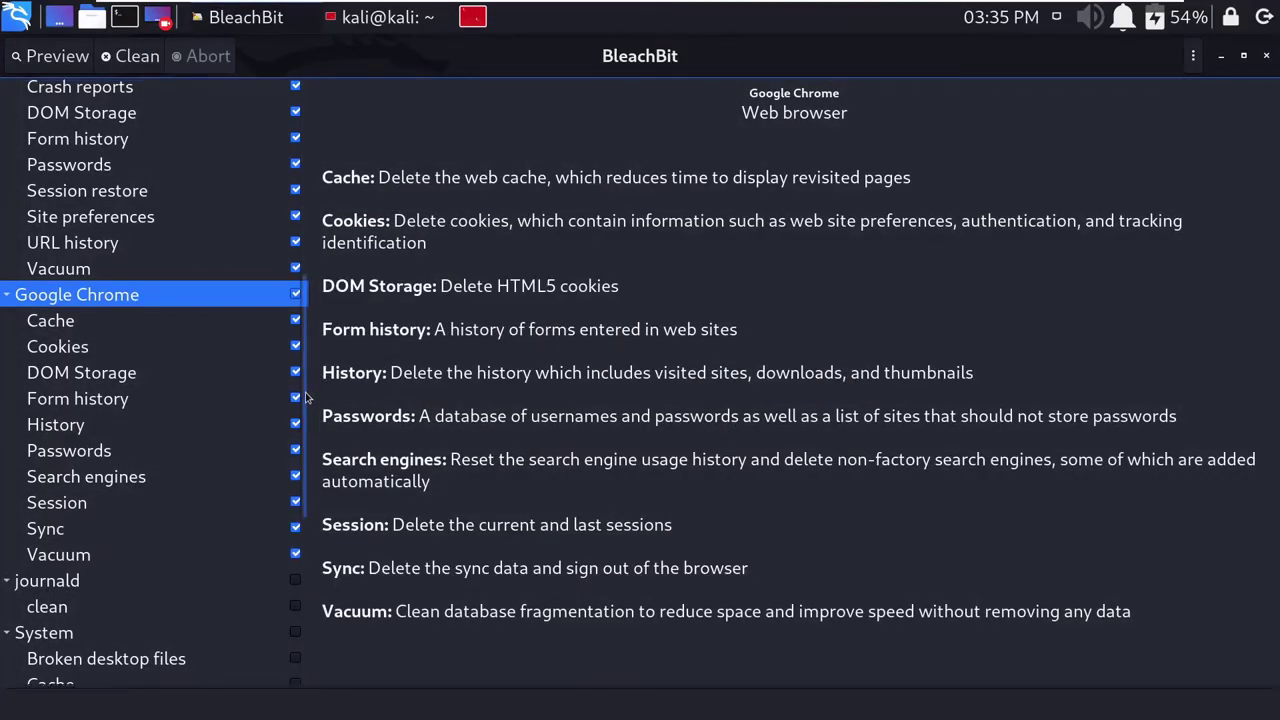
drag(312, 393, 323, 468)
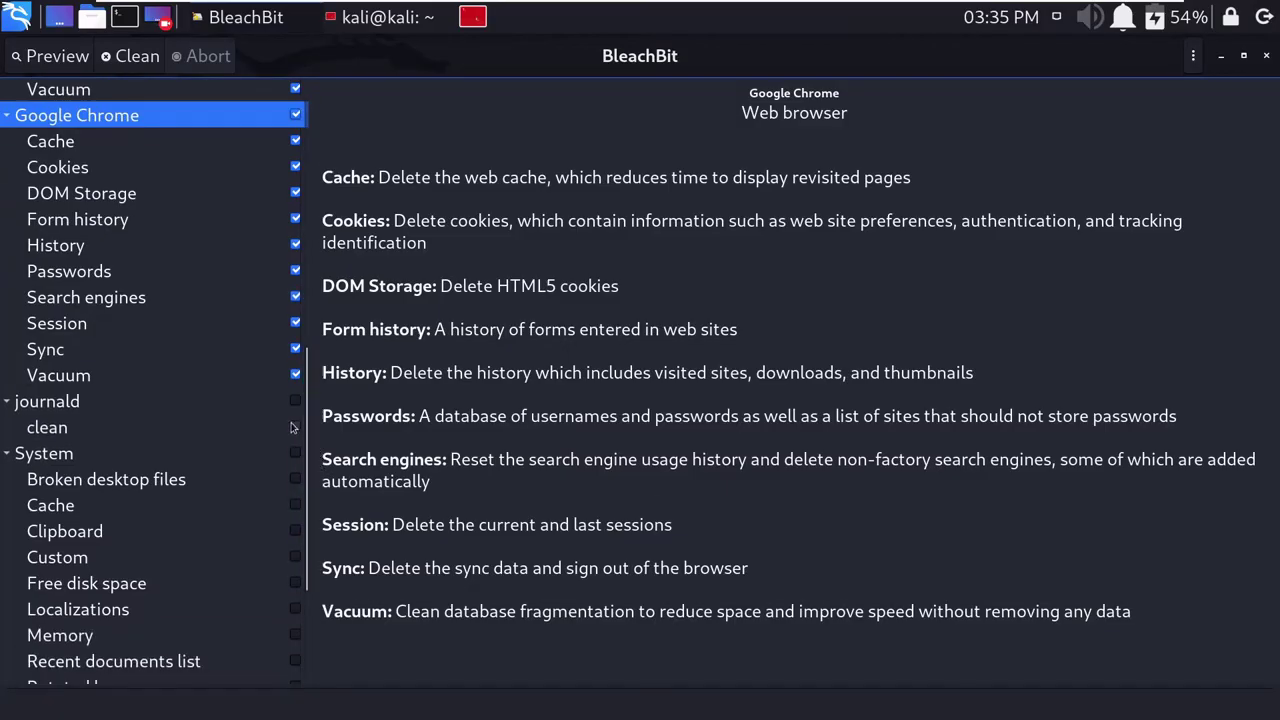
click(295, 401)
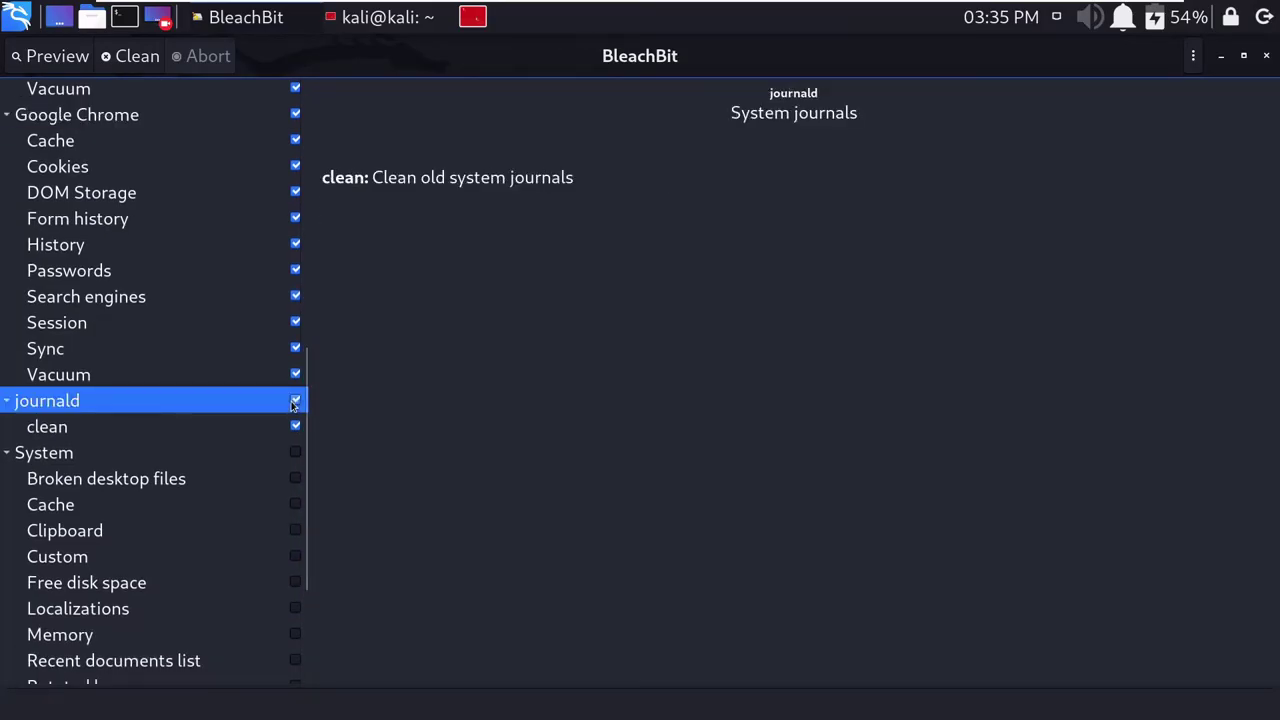
drag(307, 437, 310, 570)
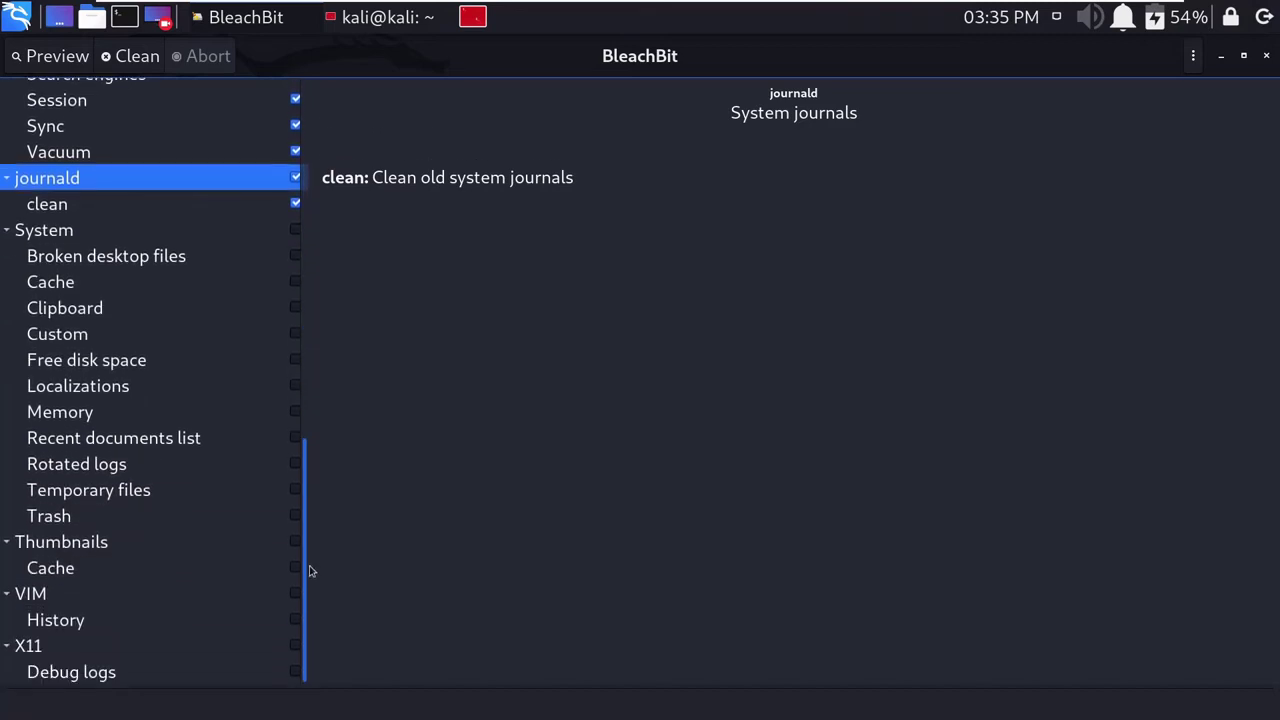
click(295, 516)
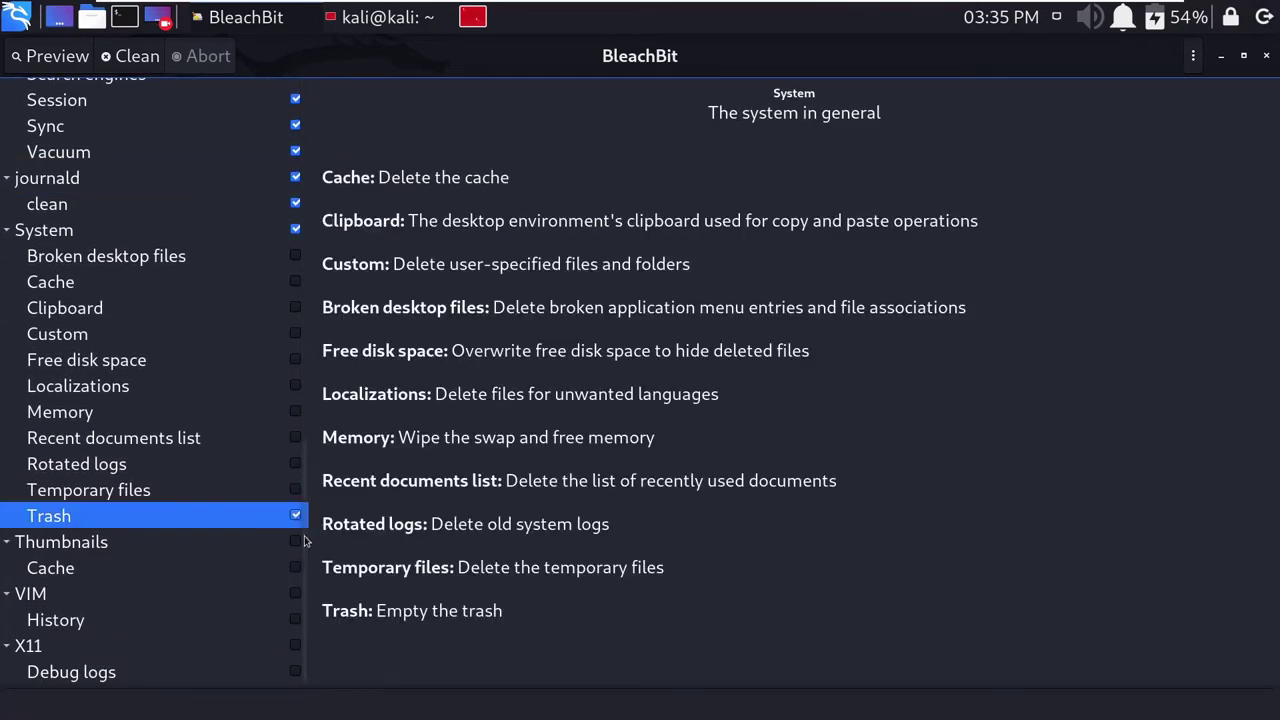
click(295, 541)
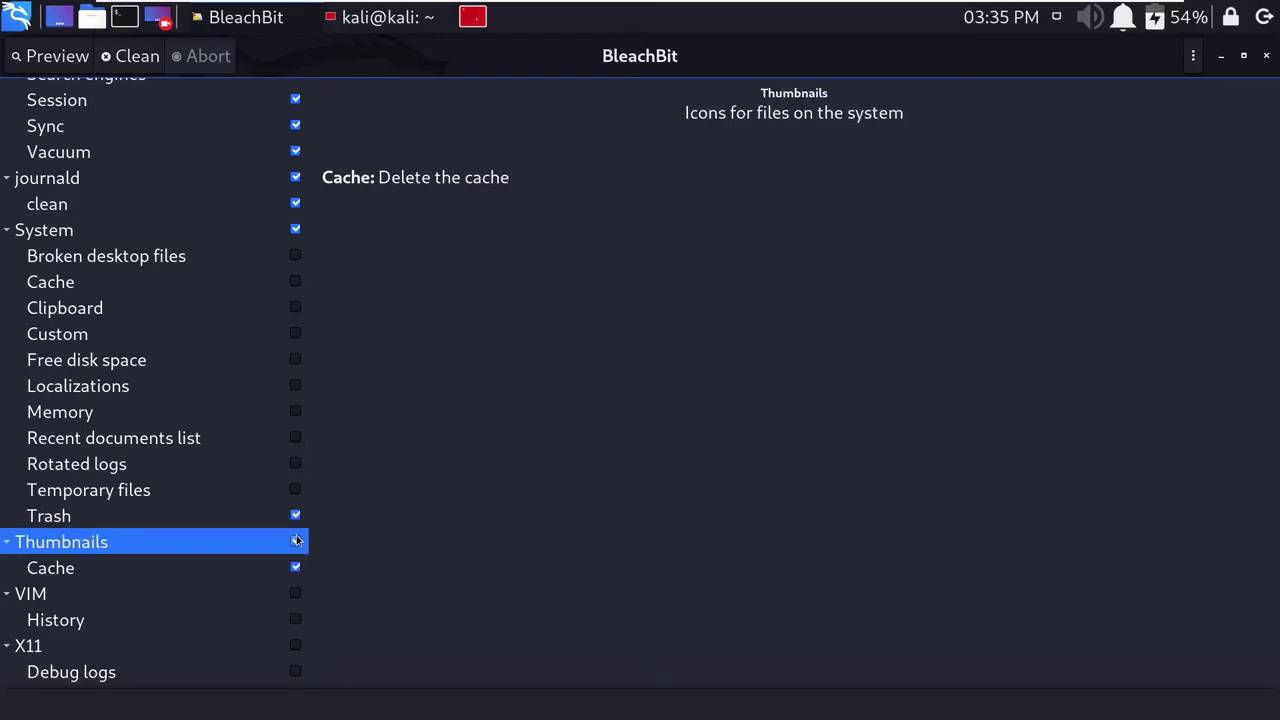
click(296, 541)
Step: Start cleaning all marked items and confirm the permanent deletion
click(130, 57)
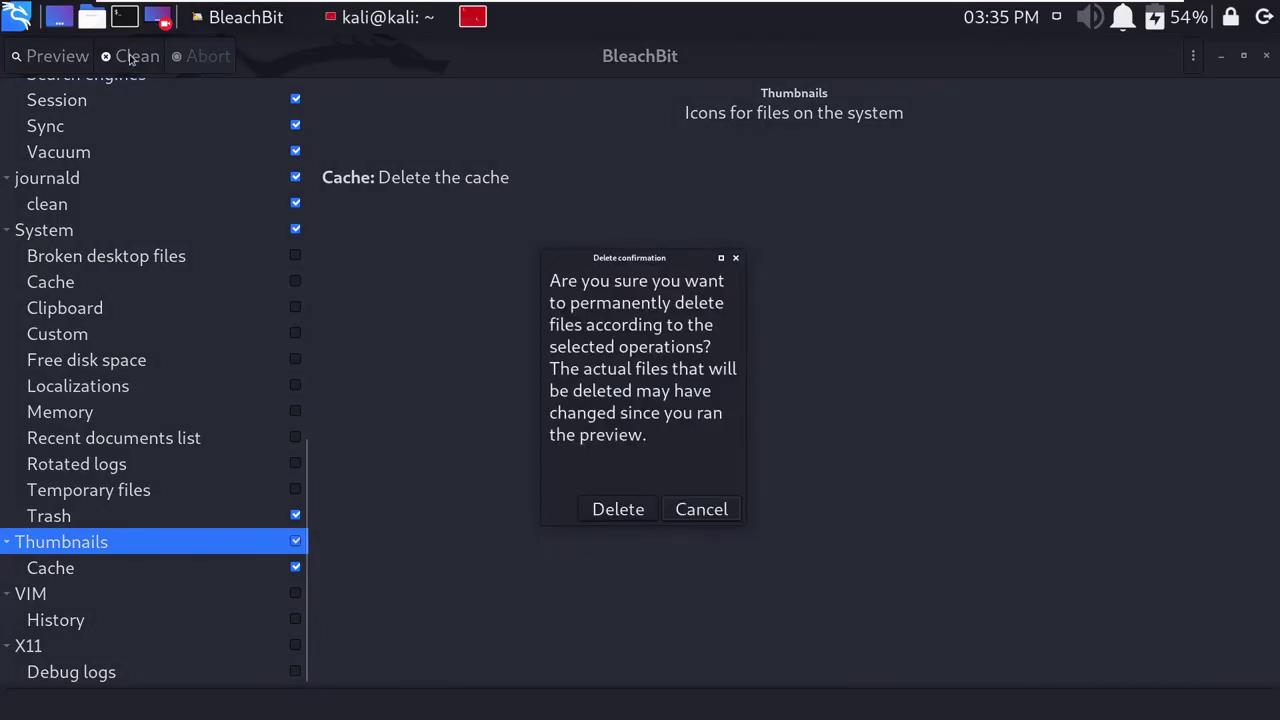
click(613, 509)
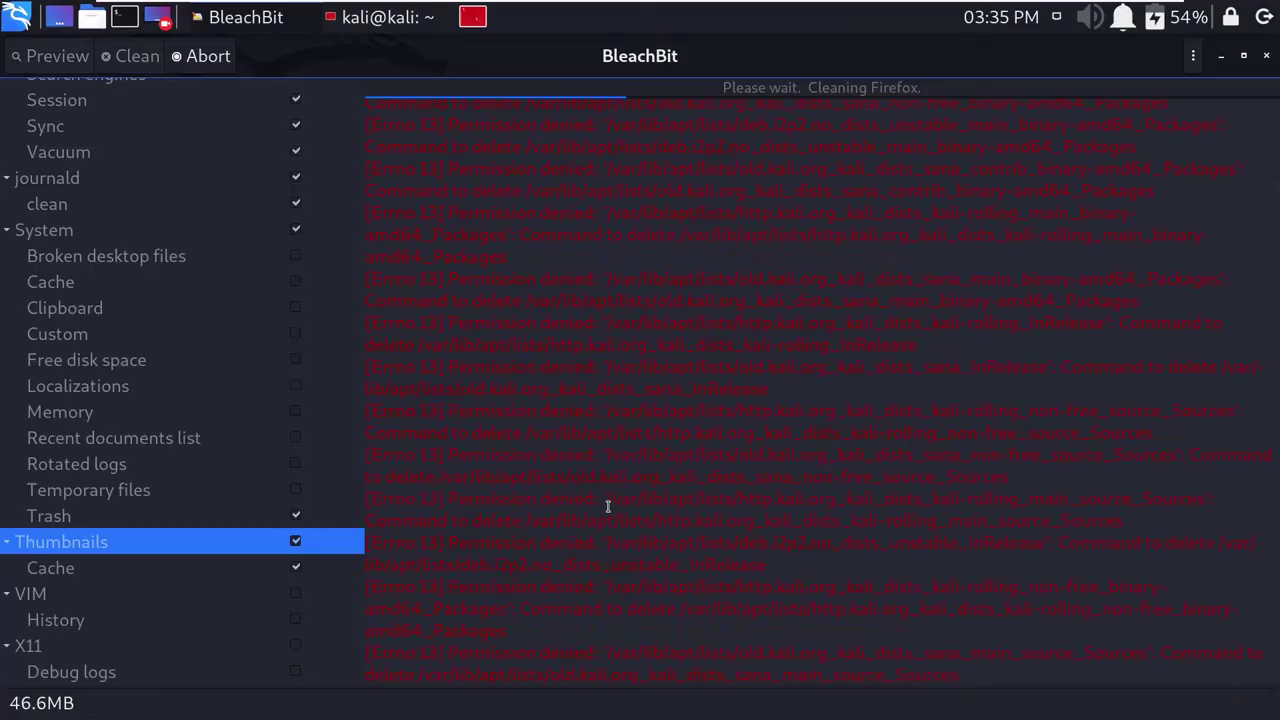